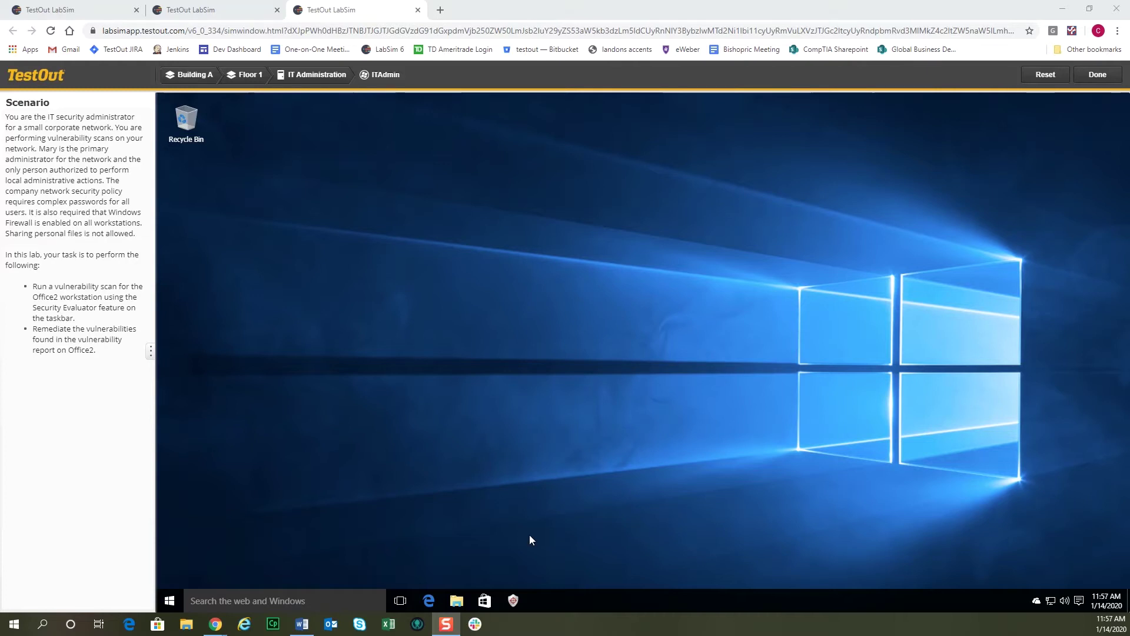
Launch Security Evaluator from the shield icon on the ITAdmin taskbar
click(513, 600)
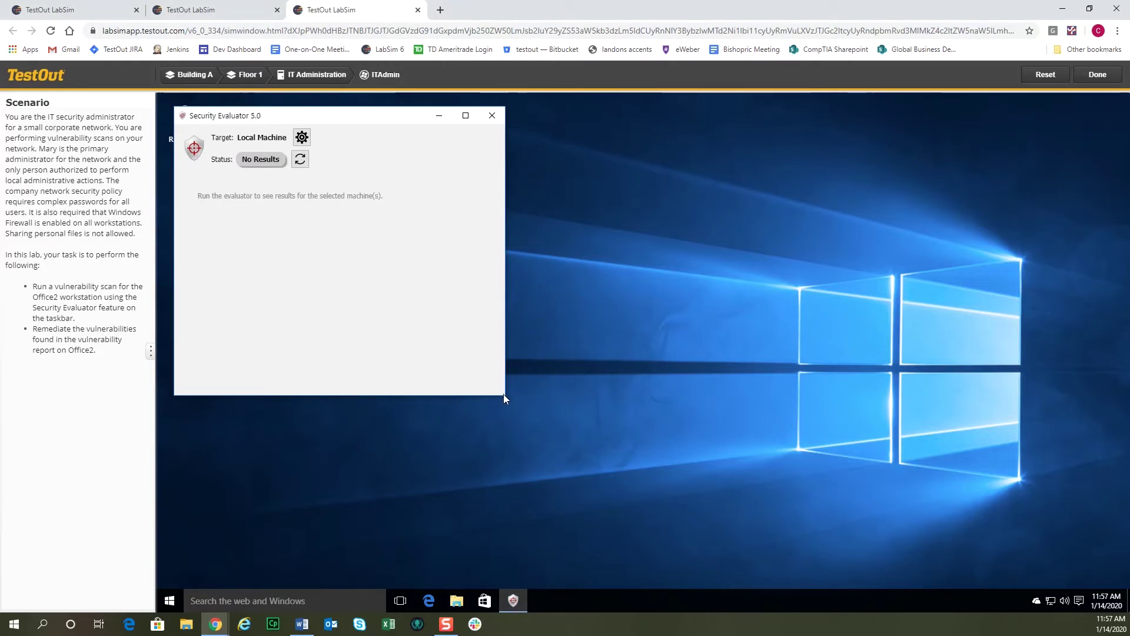
Enlarge the evaluator, set the target to Workstation Office2, and run the scan
drag(504, 394, 613, 483)
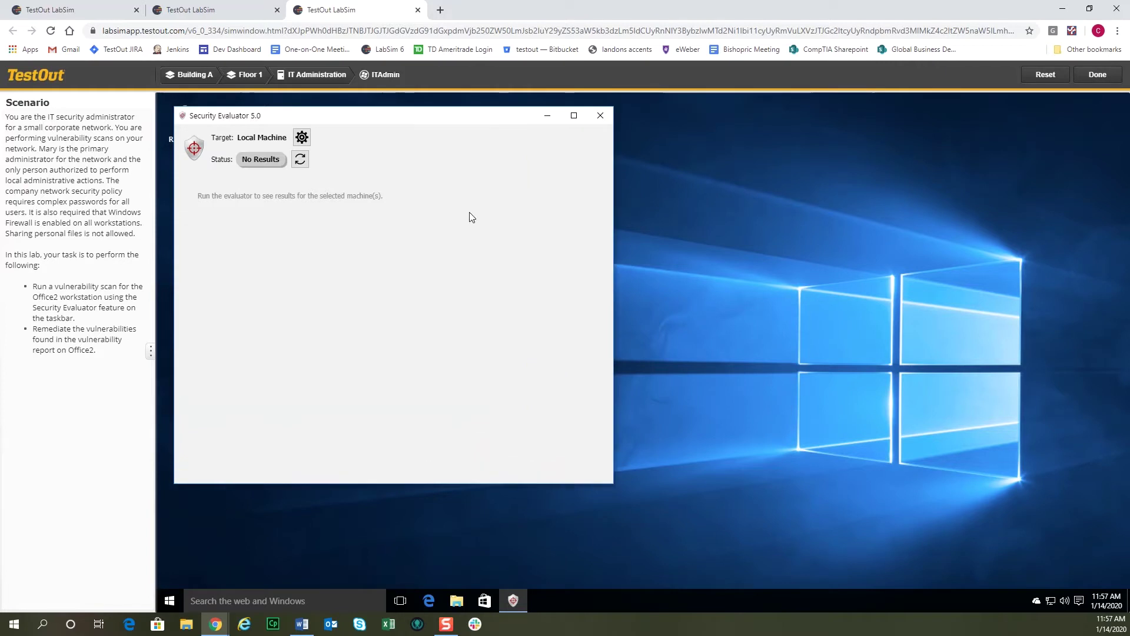
click(301, 138)
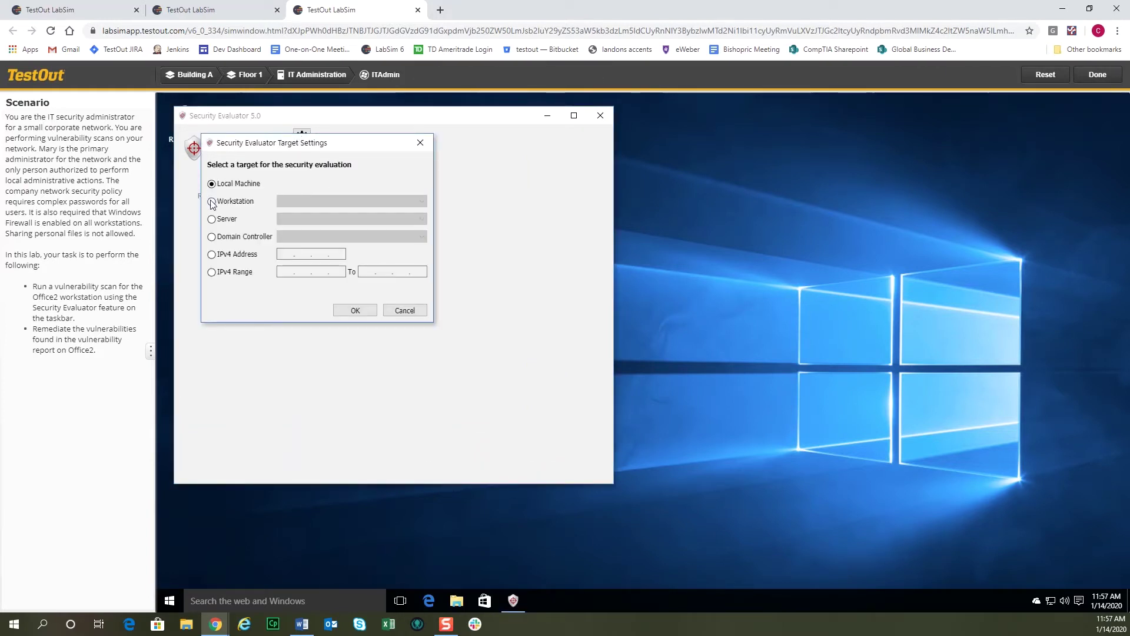
click(212, 202)
click(422, 204)
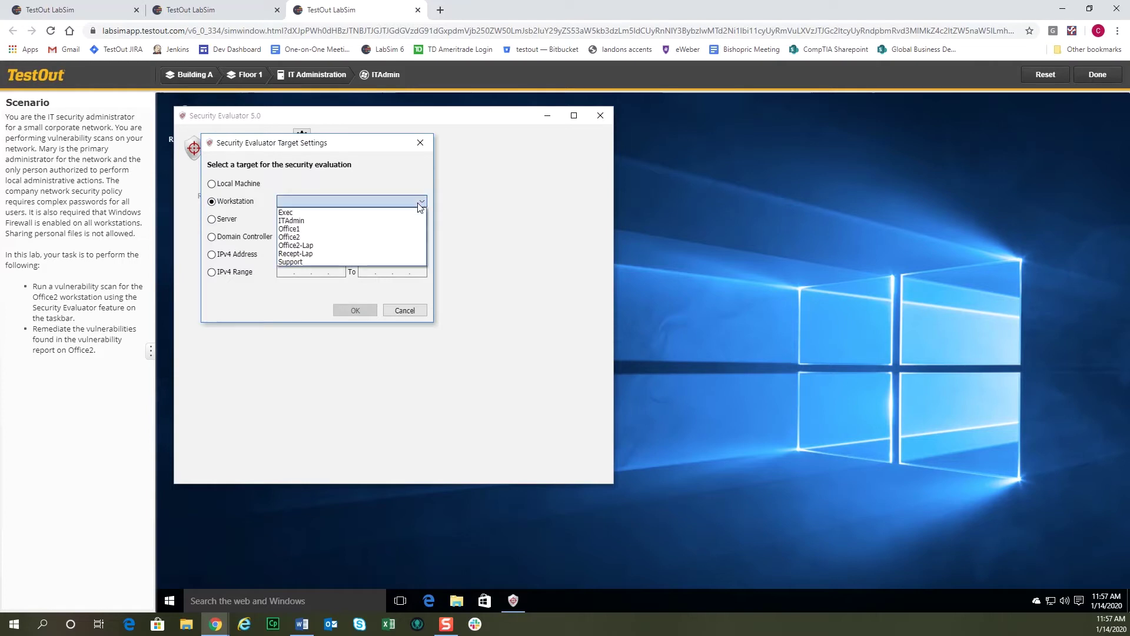
click(290, 239)
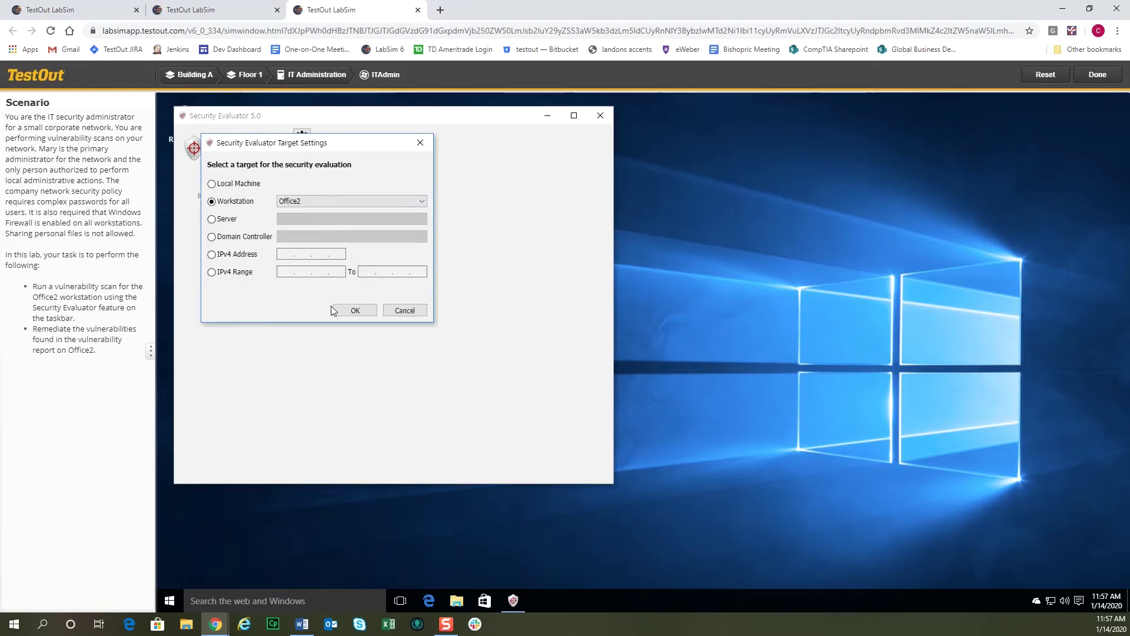
click(355, 310)
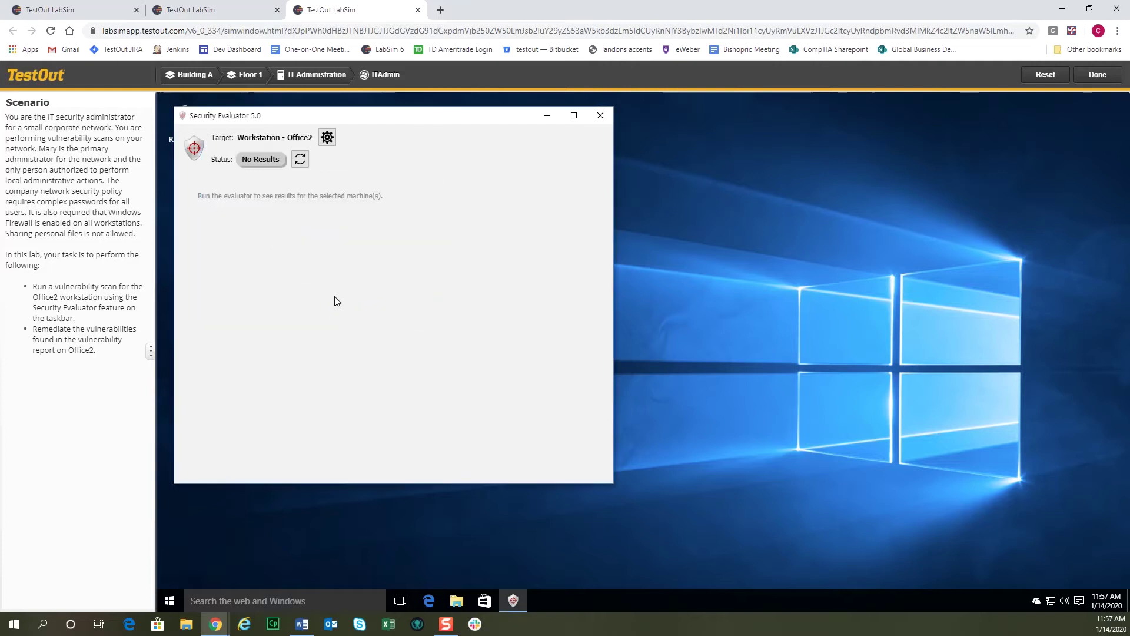
click(300, 159)
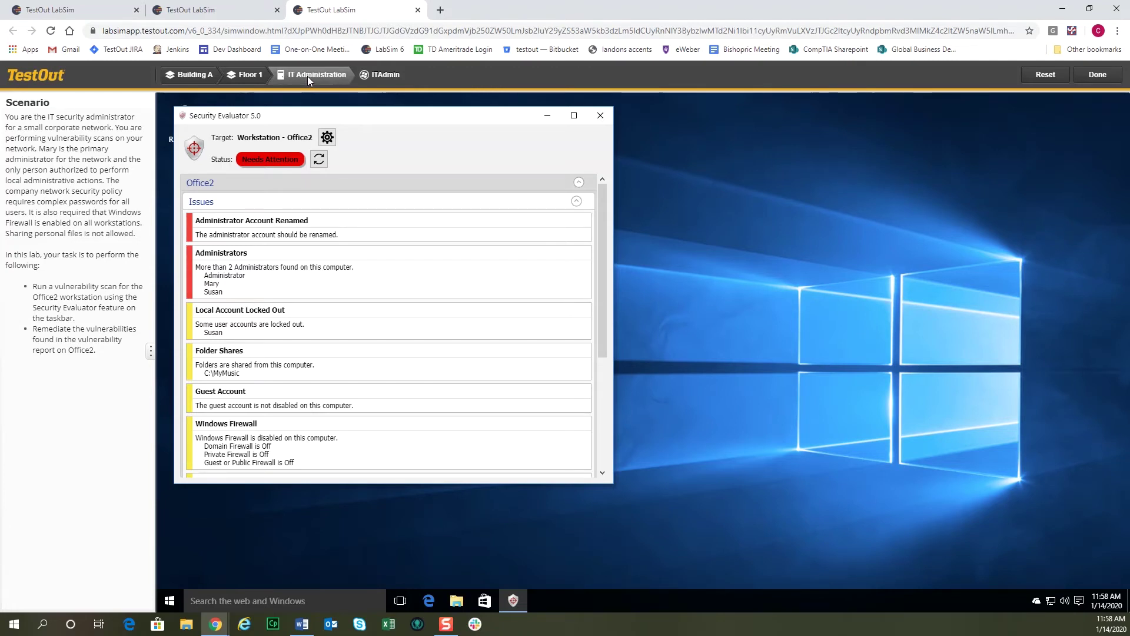
click(307, 76)
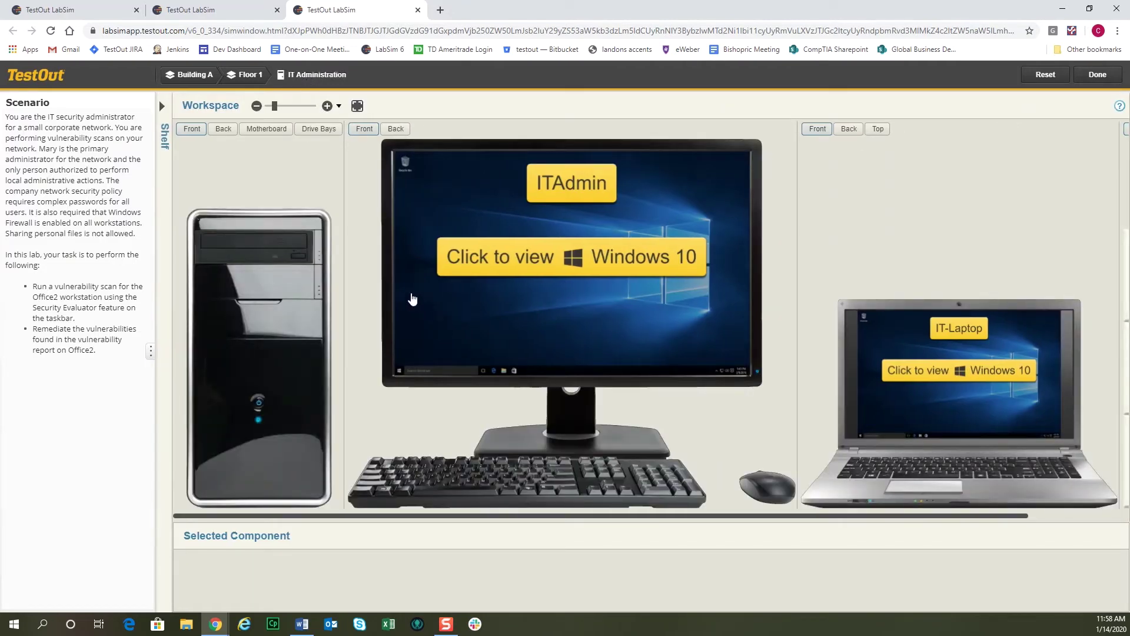
Navigate through Building A's Floor 1 plan to open the Office2 workstation desktop
click(248, 77)
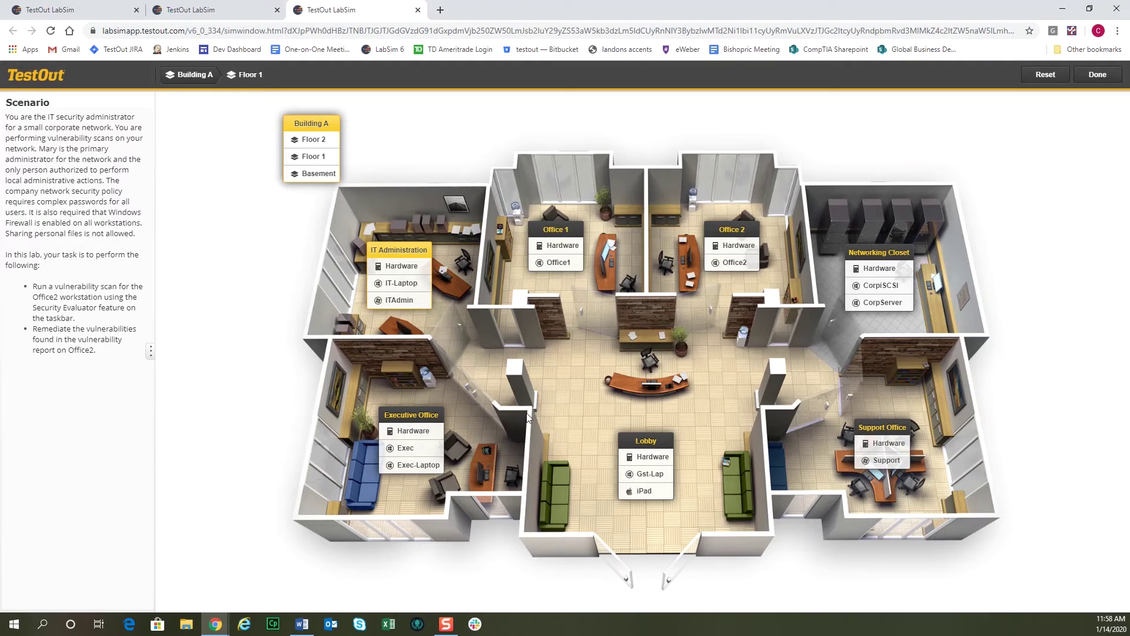
click(191, 76)
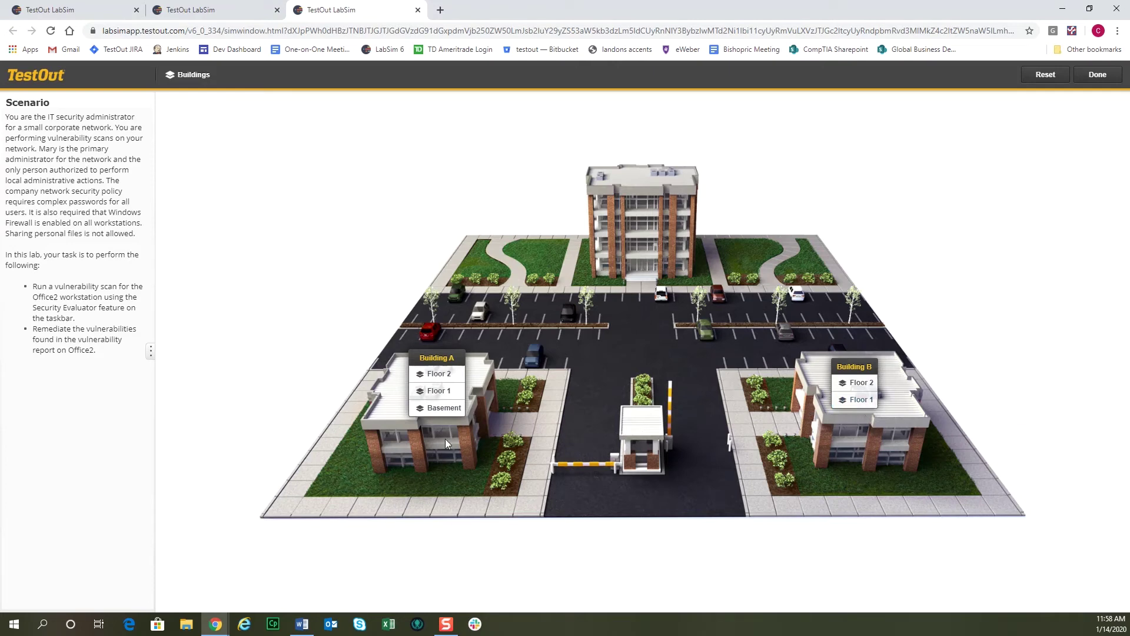
click(439, 391)
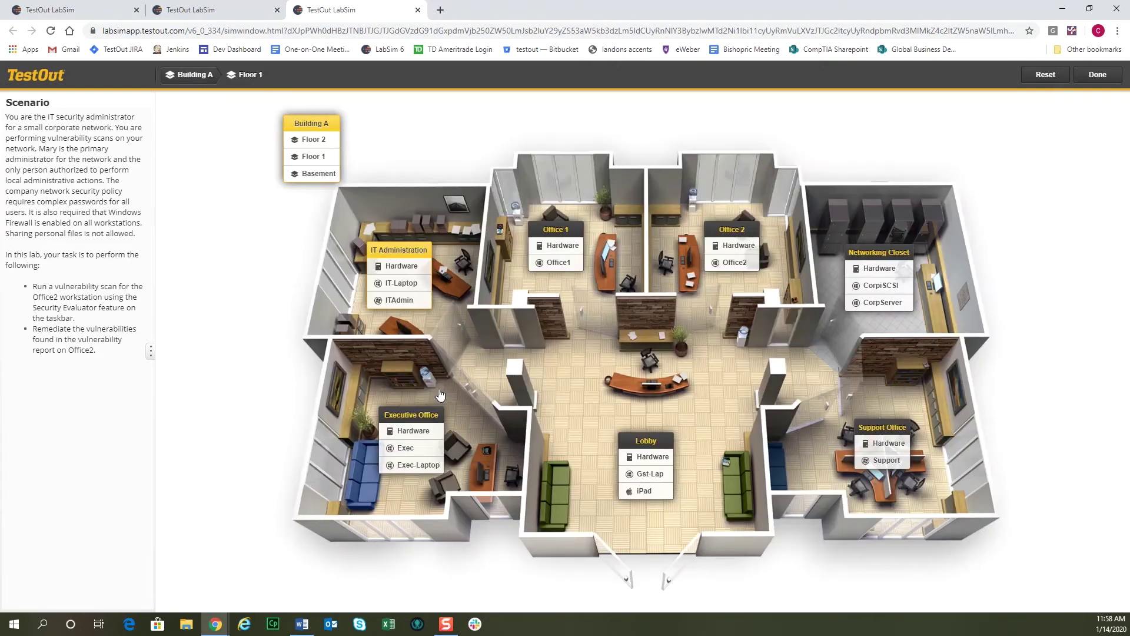
click(733, 266)
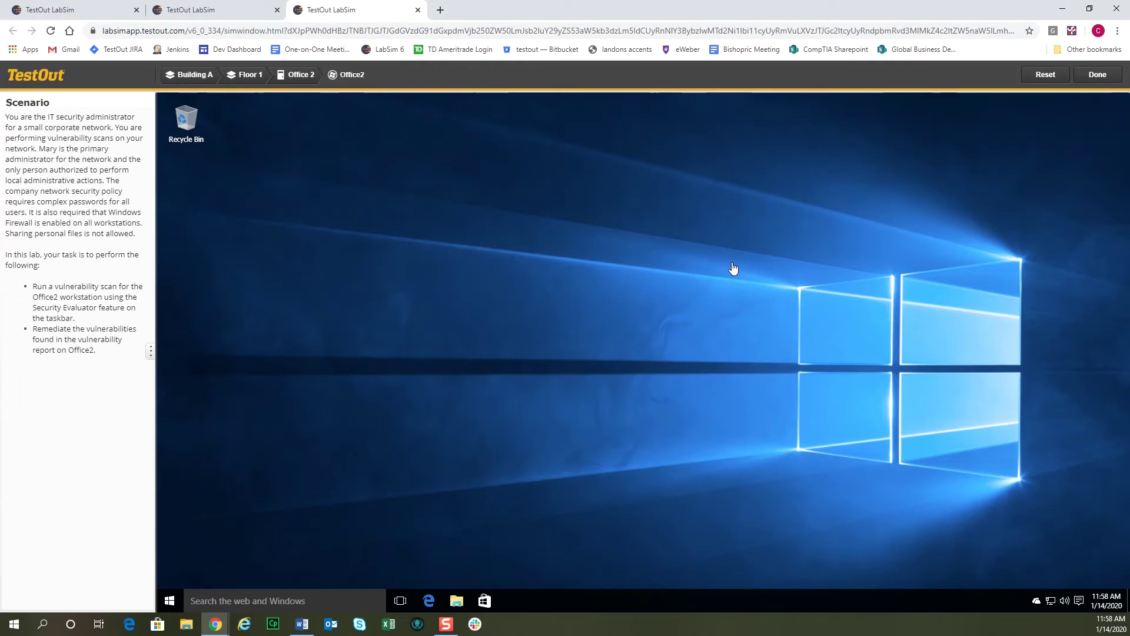
In Computer Management's Local Users, rename the Administrator account to xAdmin
right_click(169, 601)
click(257, 431)
click(207, 219)
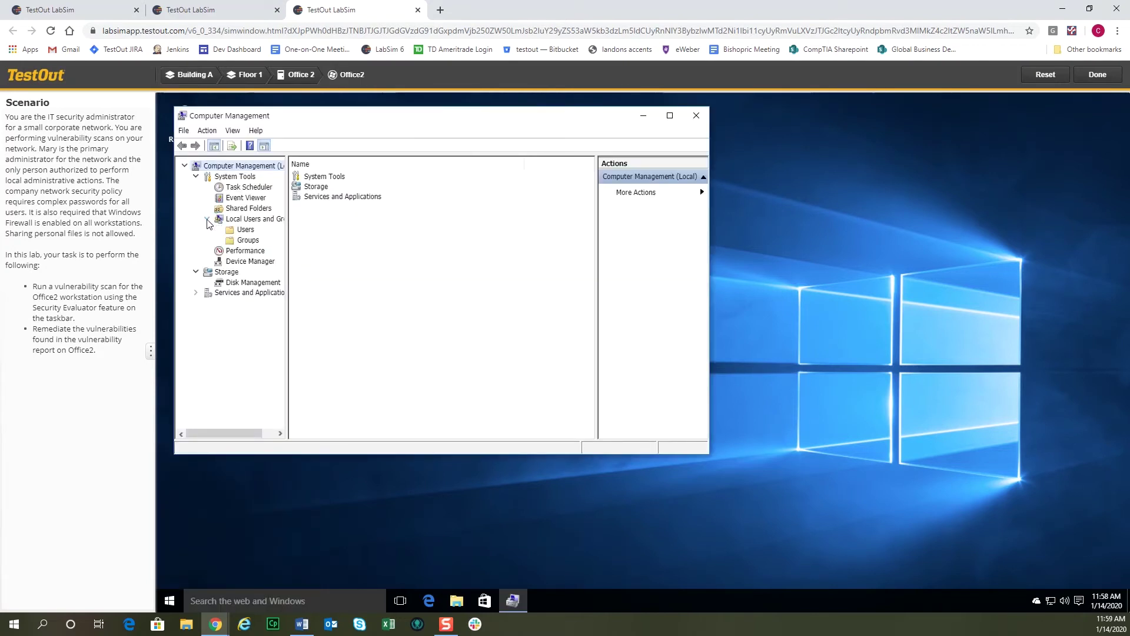
click(244, 229)
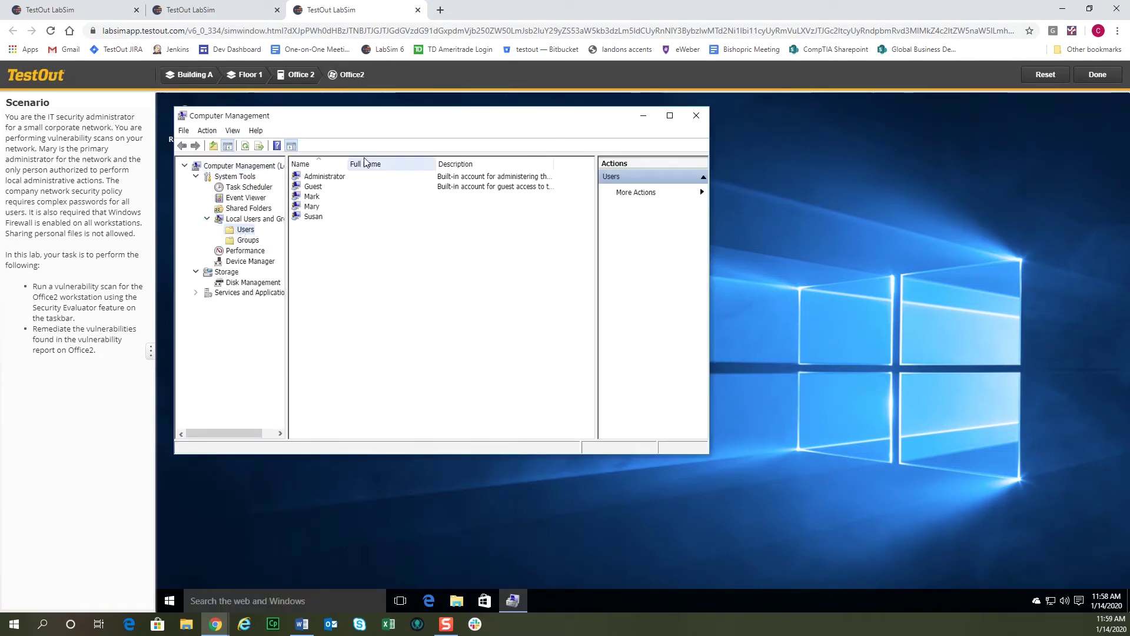
click(325, 177)
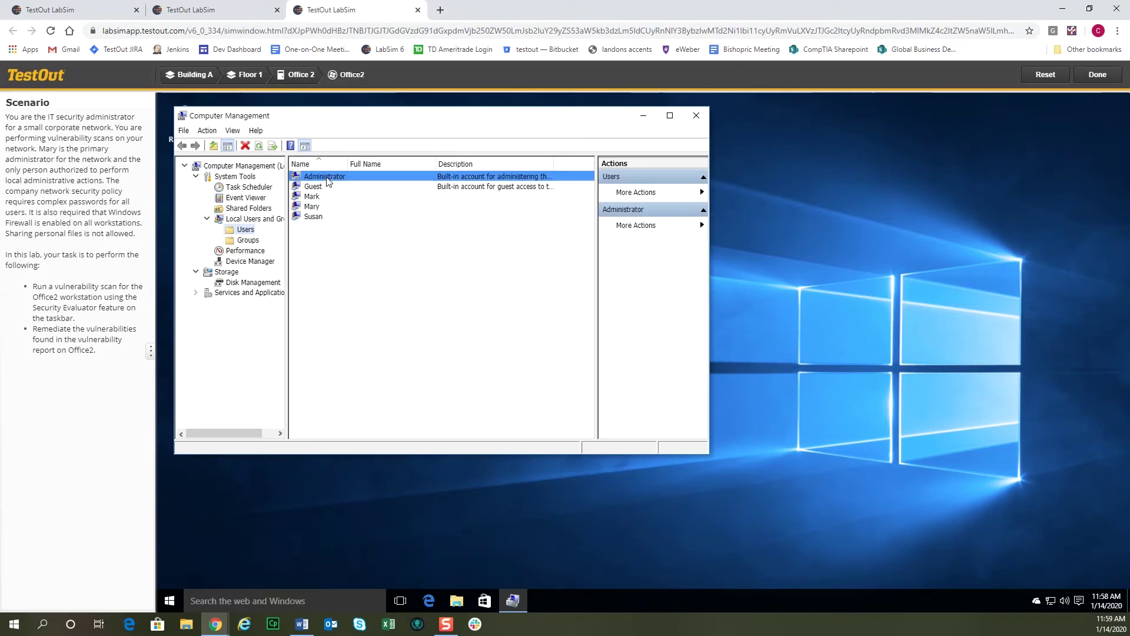
right_click(327, 180)
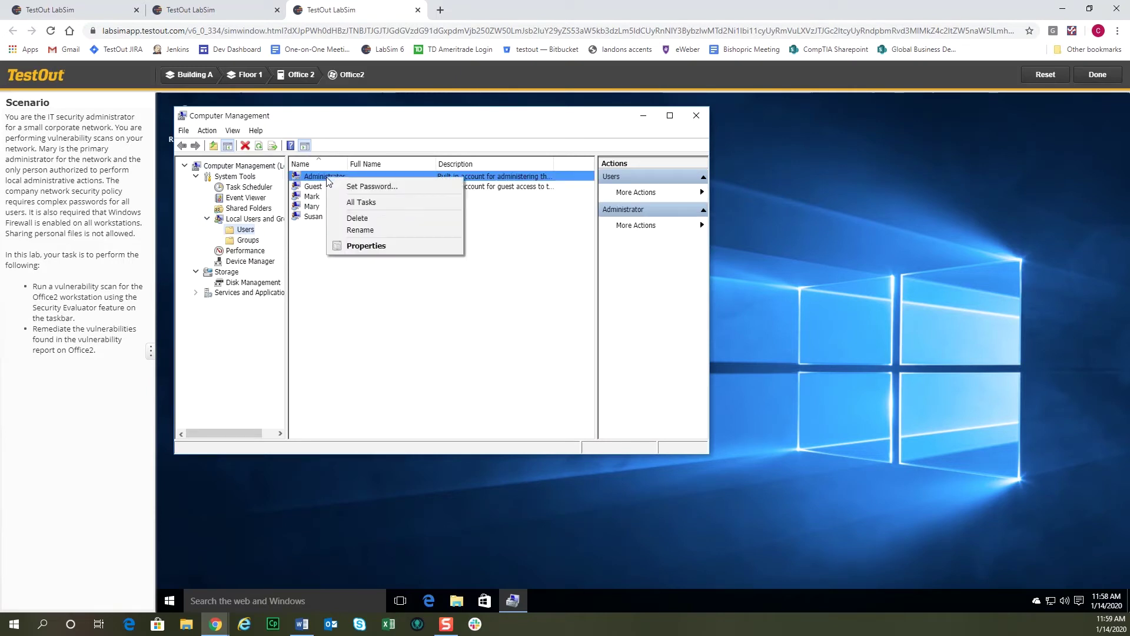
click(368, 233)
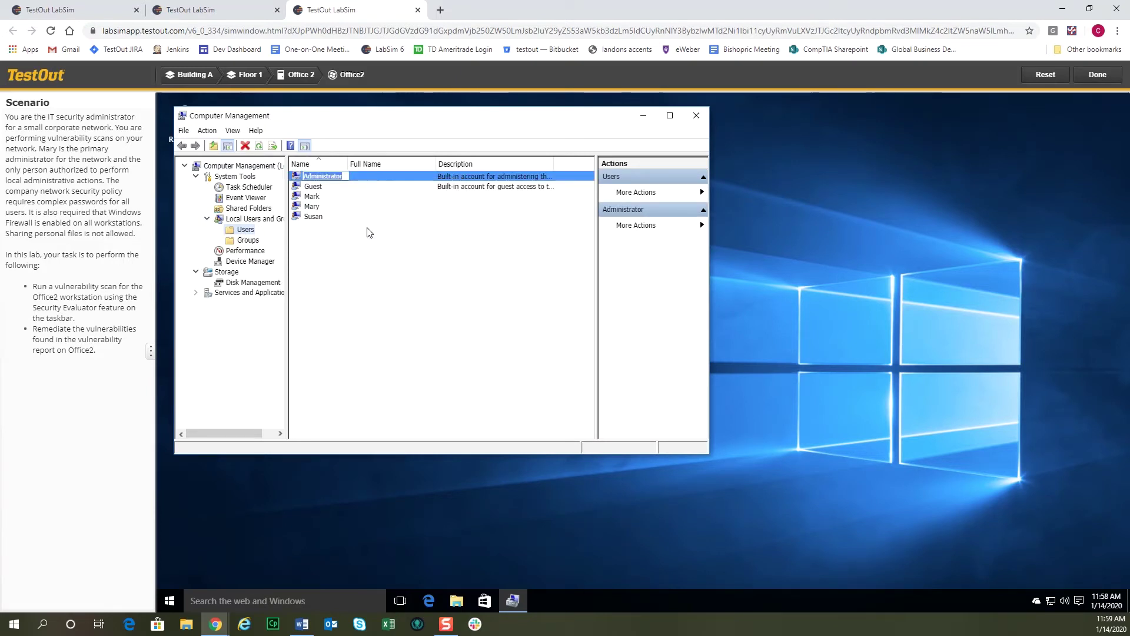
text(xAdmin)
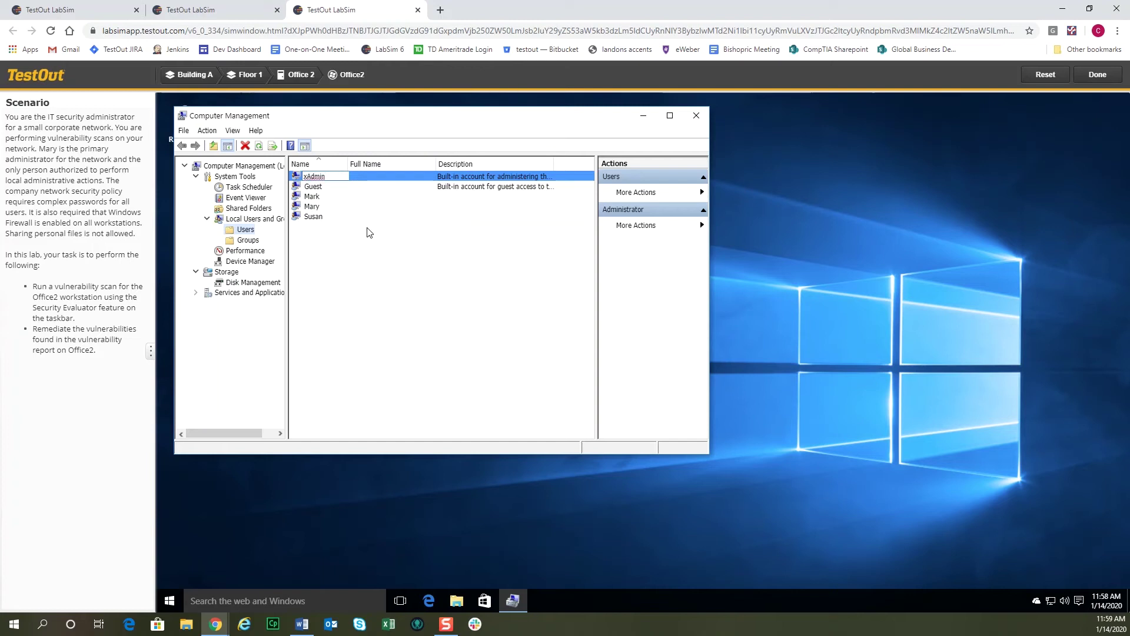
click(350, 260)
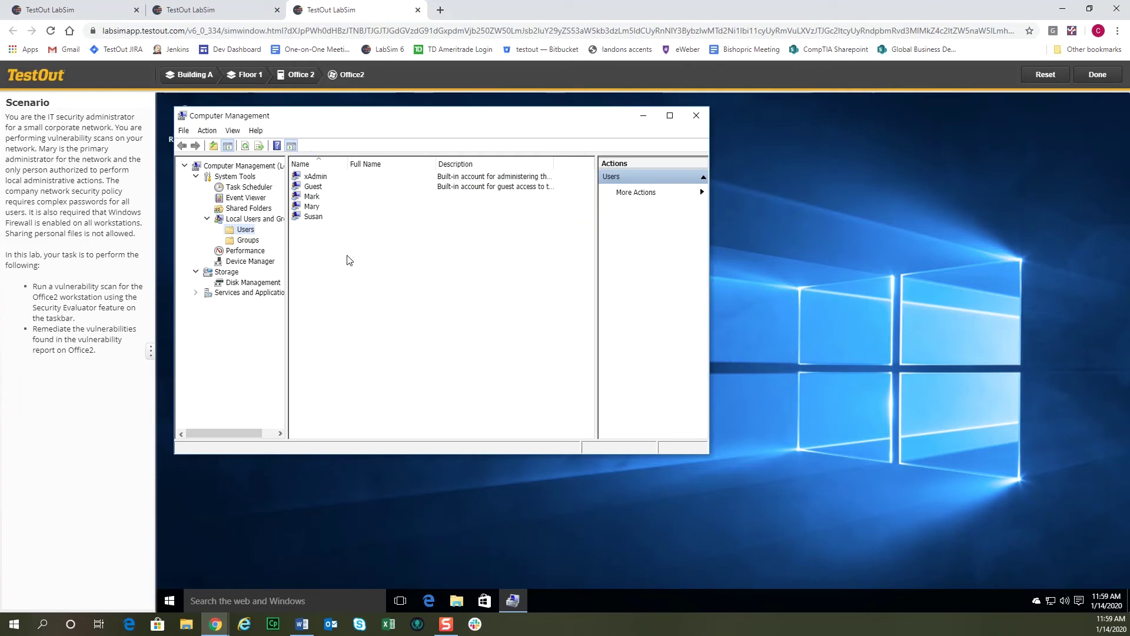
Remove the unauthorized user from the Administrators group's members and save
click(247, 241)
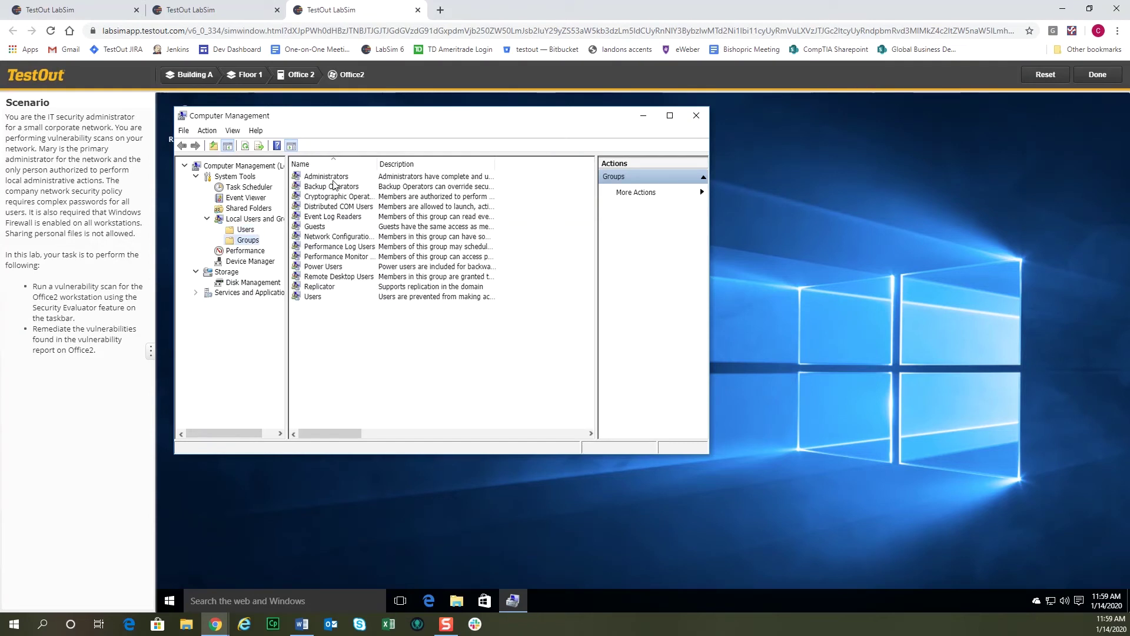
double_click(331, 177)
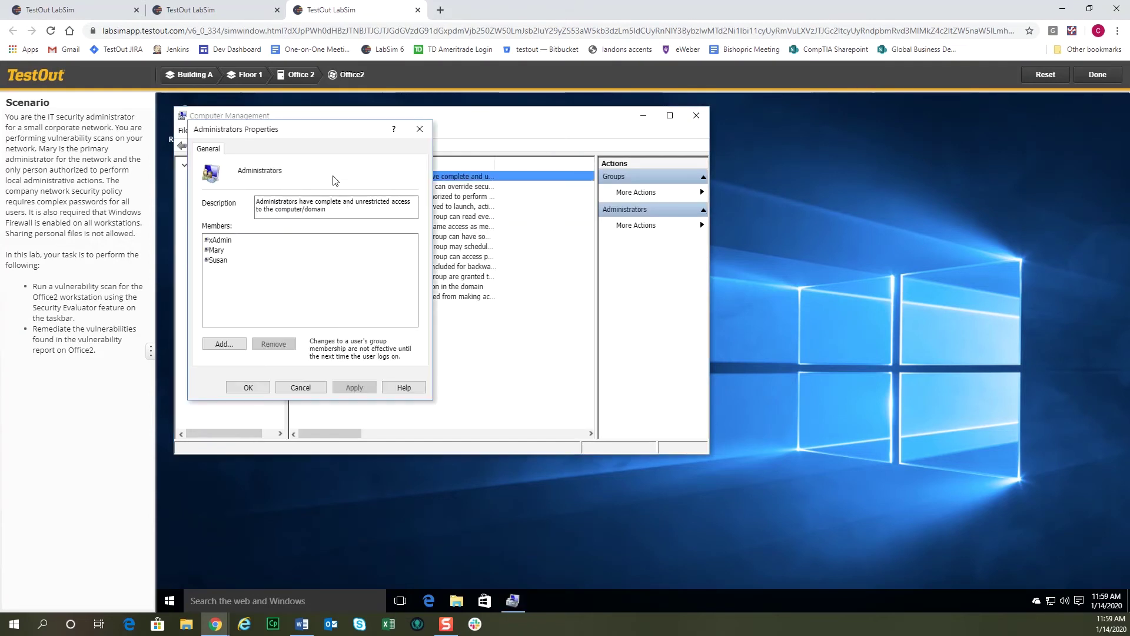
click(226, 262)
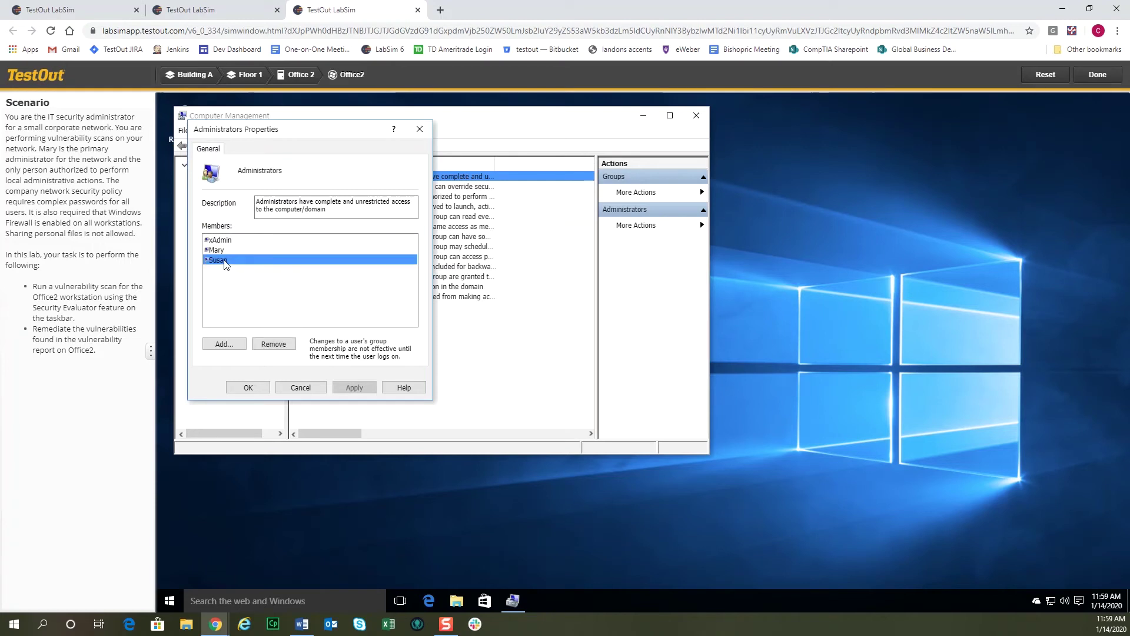
click(271, 344)
click(259, 388)
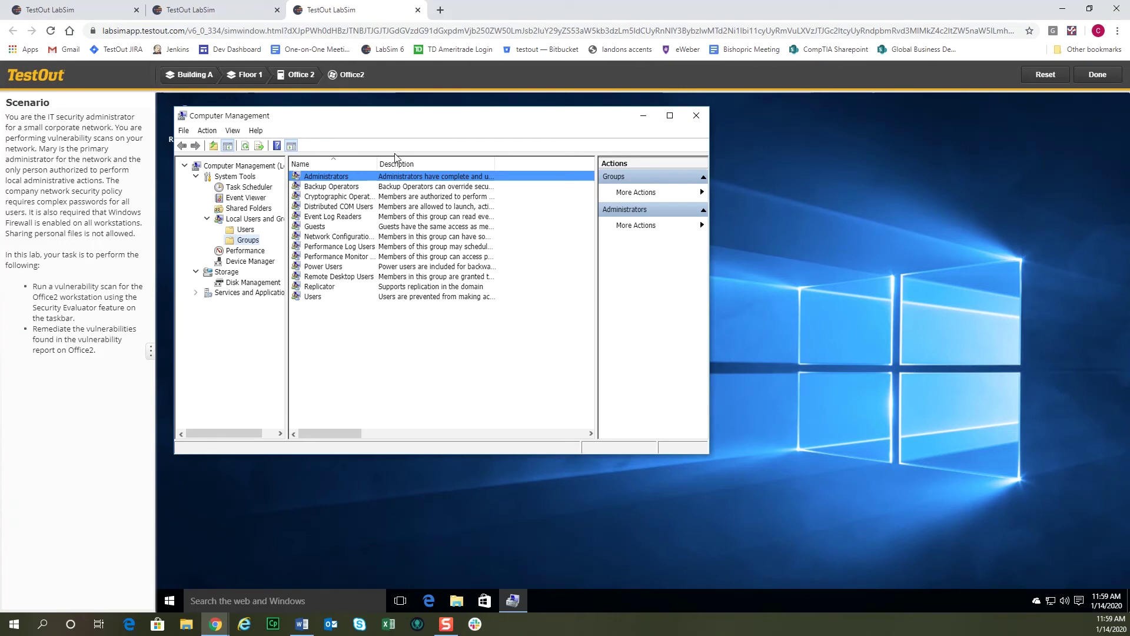
Back on ITAdmin, rerun the Office2 scan and scroll down to the Passed results
click(250, 77)
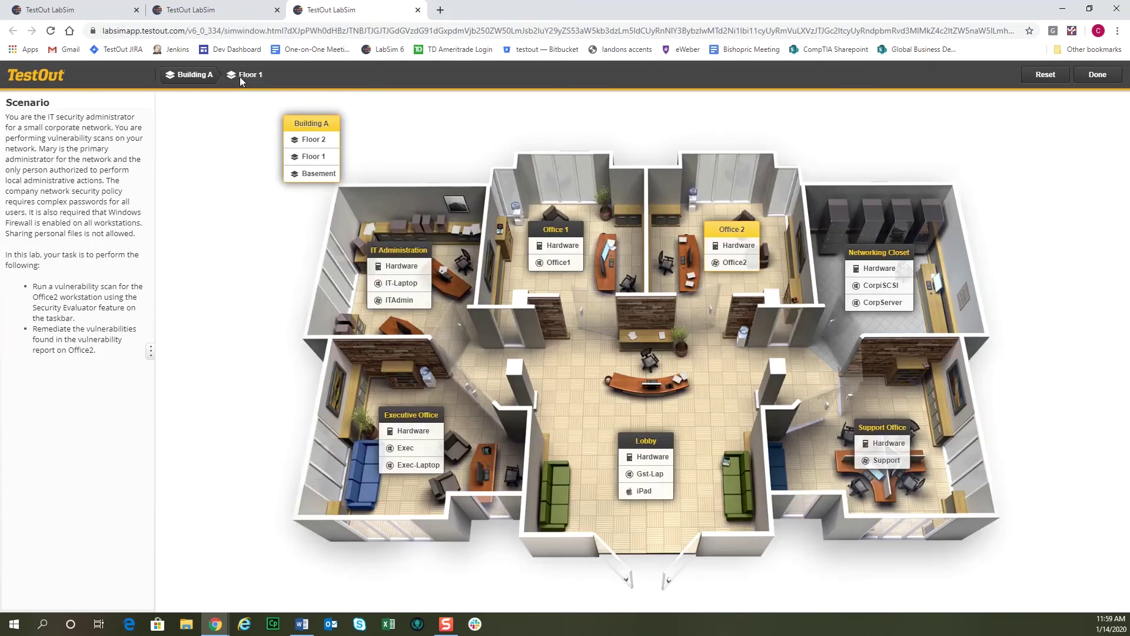
click(398, 303)
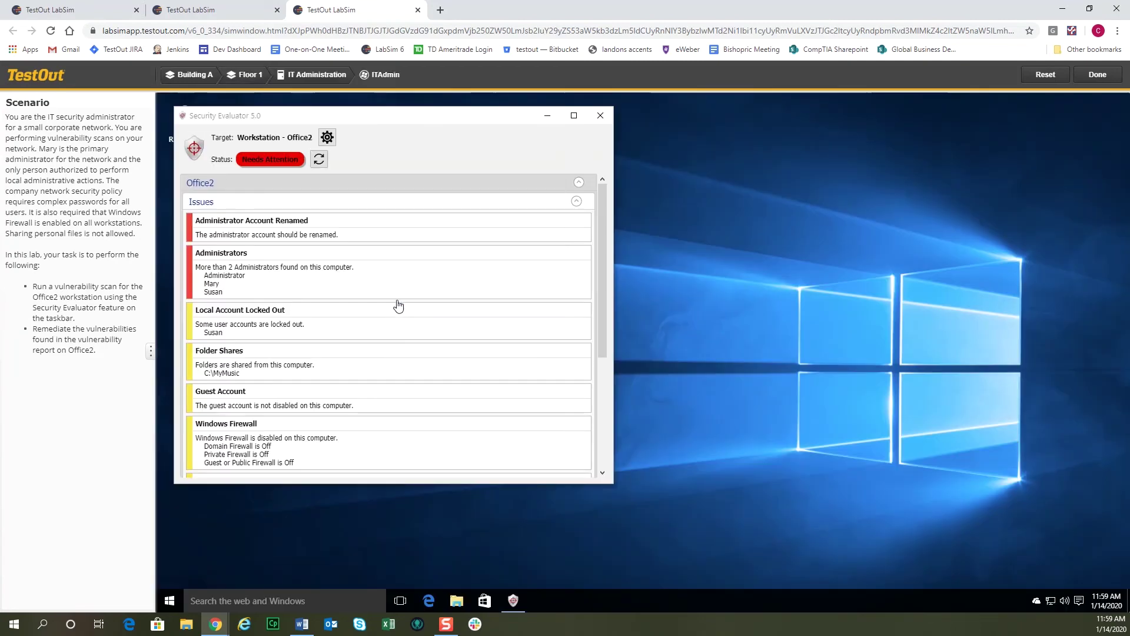
click(318, 161)
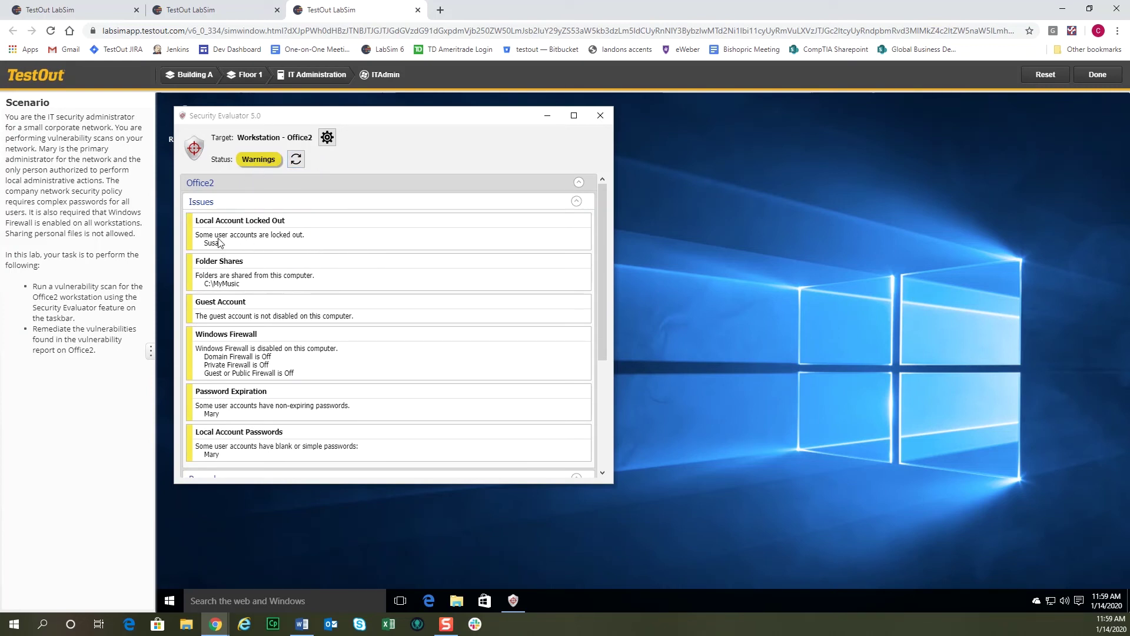
scroll(282, 260, down, 1)
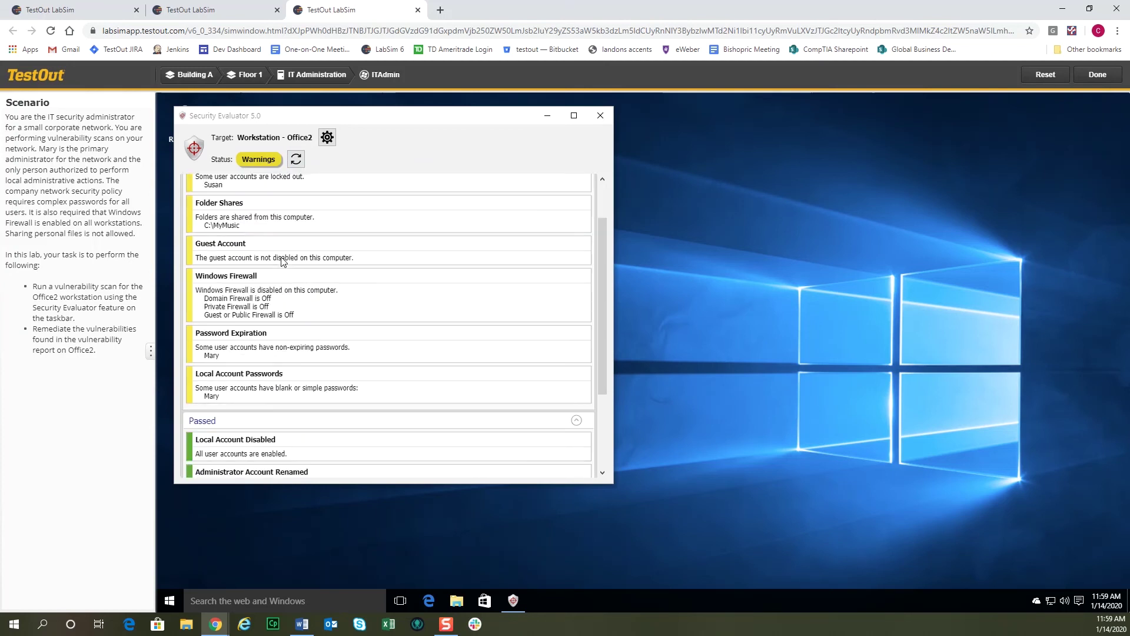
scroll(283, 261, down, 2)
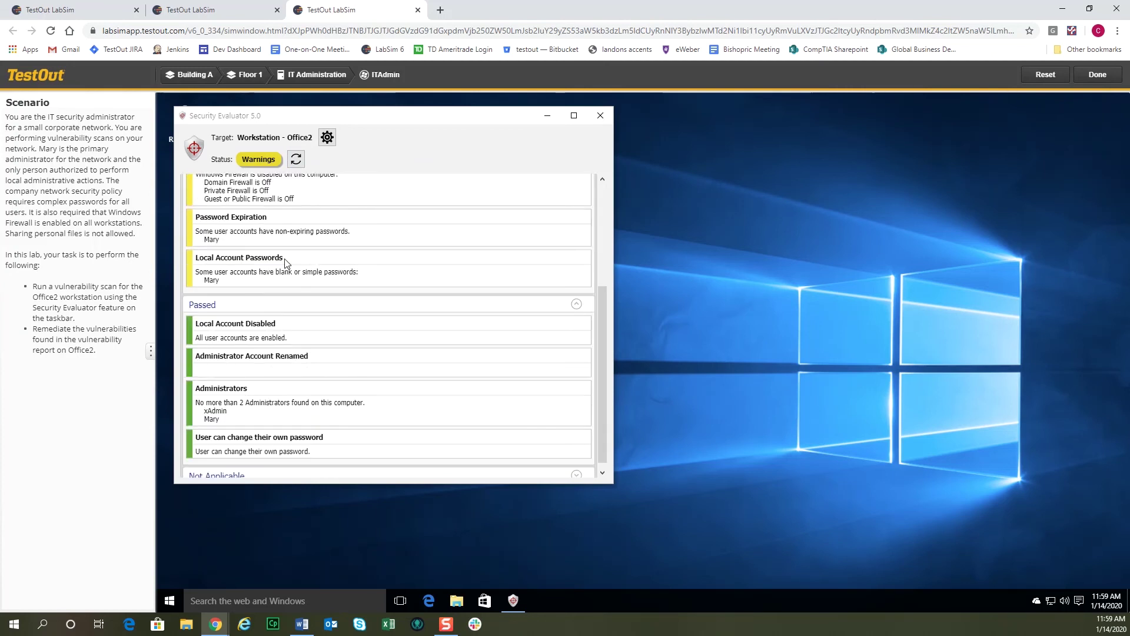